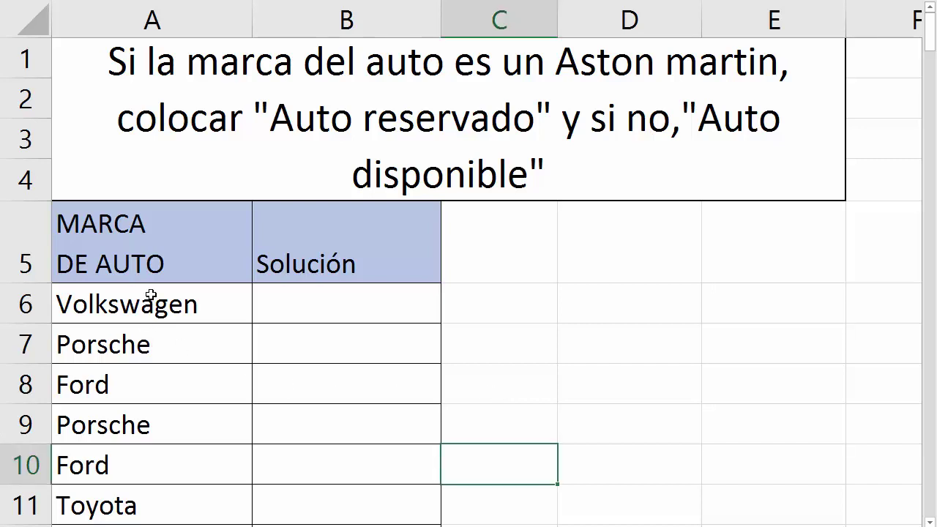
Point out the empty Solución cells and pick B6, beside Volkswagen, for the formula.
drag(151, 295, 146, 425)
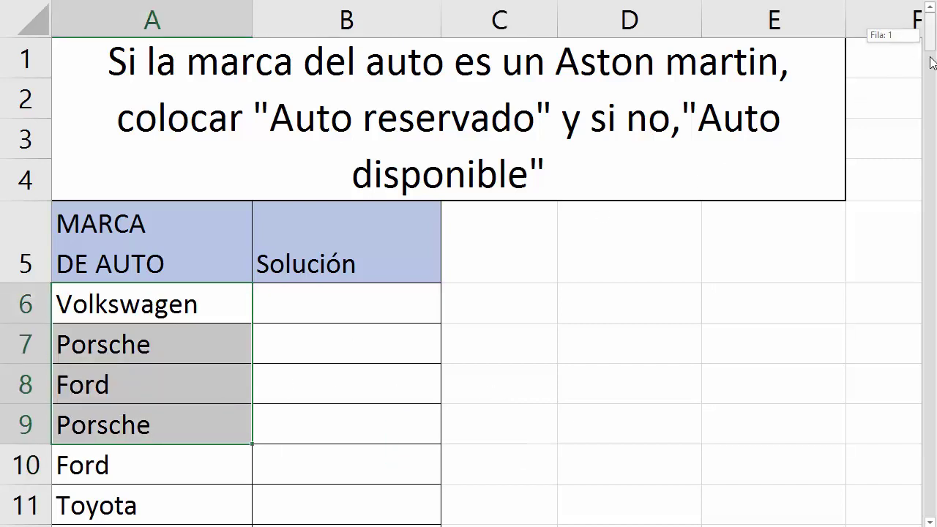
mouse_move(931, 62)
mouse_down()
mouse_move(931, 81)
mouse_move(931, 62)
mouse_up()
click(322, 302)
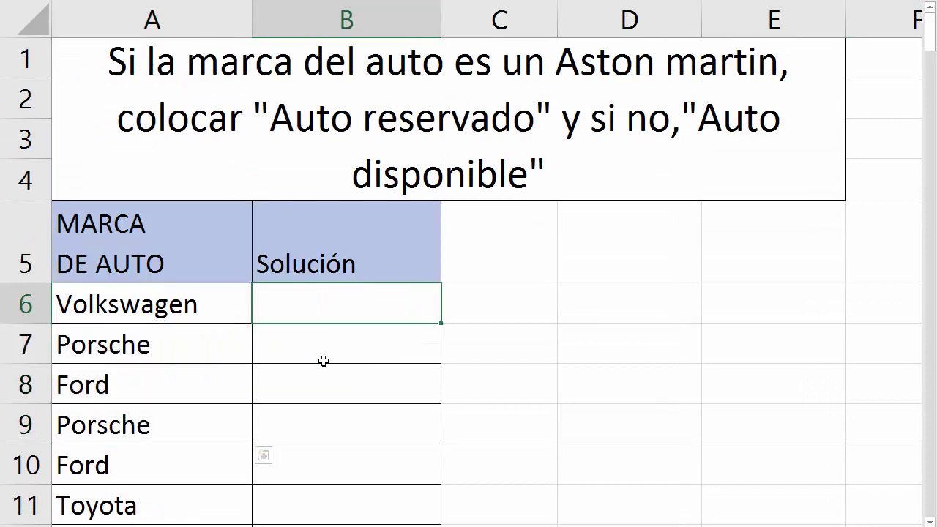
drag(323, 360, 330, 447)
click(308, 303)
click(135, 309)
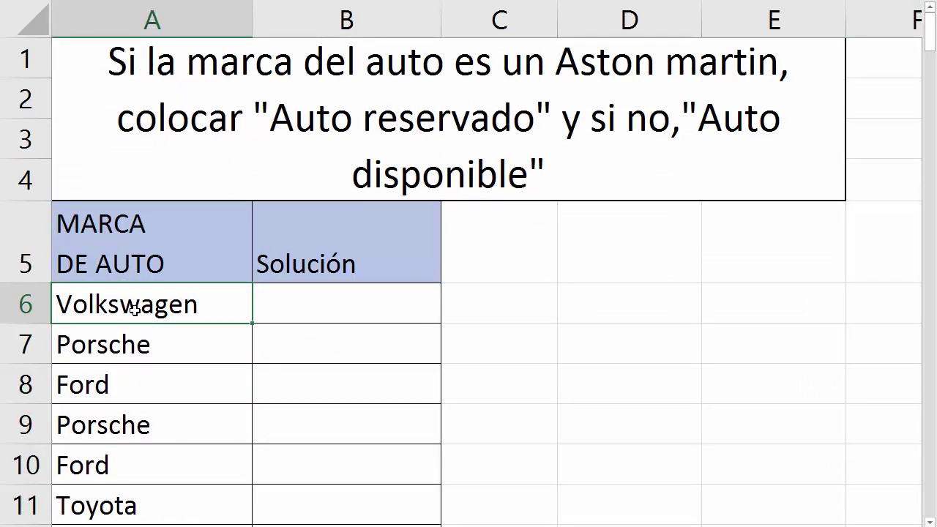
click(337, 302)
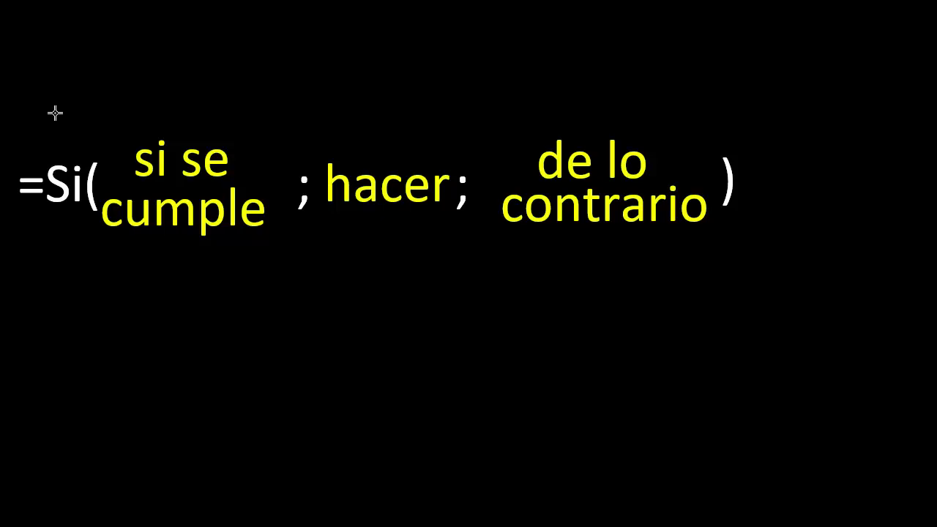
Box 'si se cumple', 'hacer' and 'de lo contrario' in orange, then return to B6.
drag(281, 119, 94, 247)
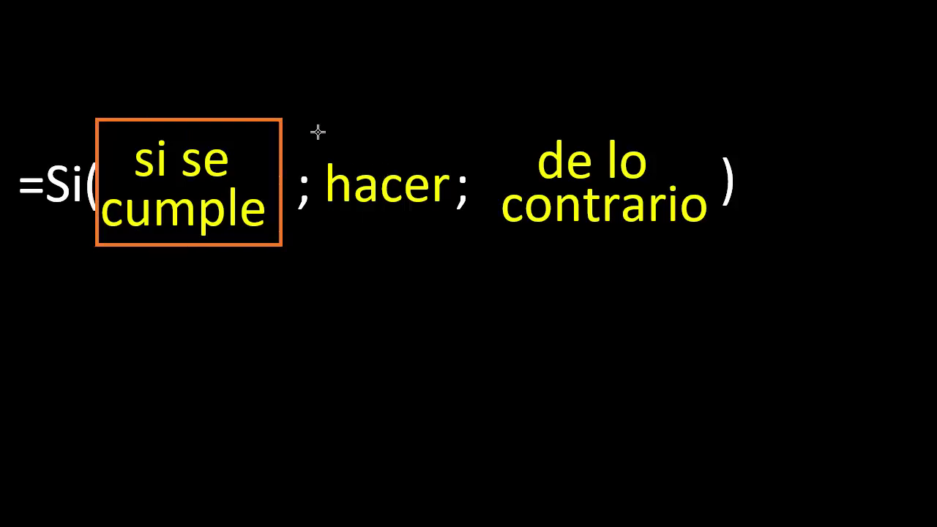
mouse_move(318, 132)
mouse_down()
mouse_move(464, 236)
mouse_move(452, 234)
mouse_up()
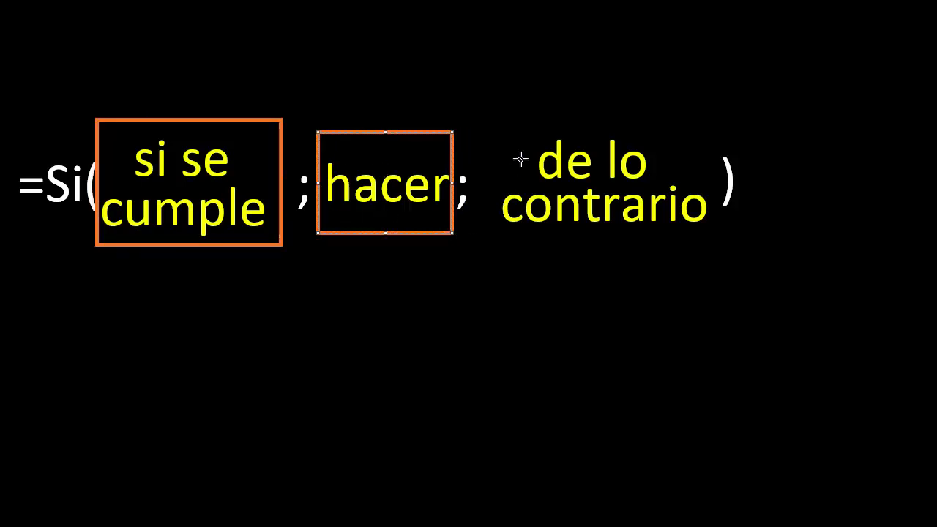
drag(494, 114, 713, 241)
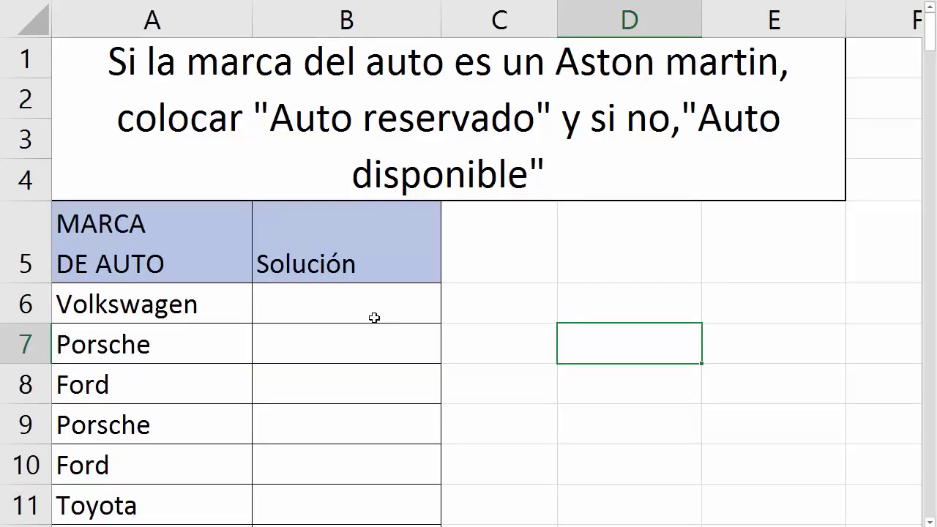
click(322, 303)
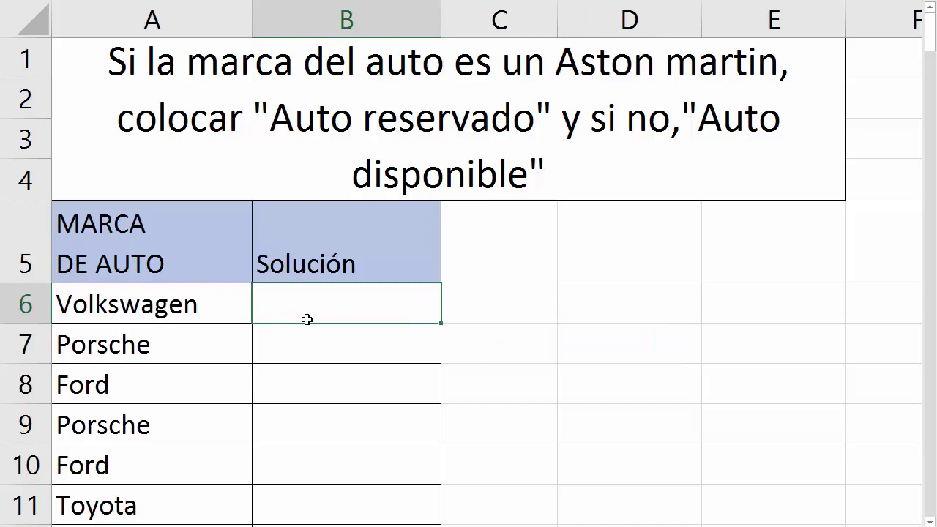
Write =SI(A6="Aston martin"; in B6 as the formula's logical test.
text(=si)
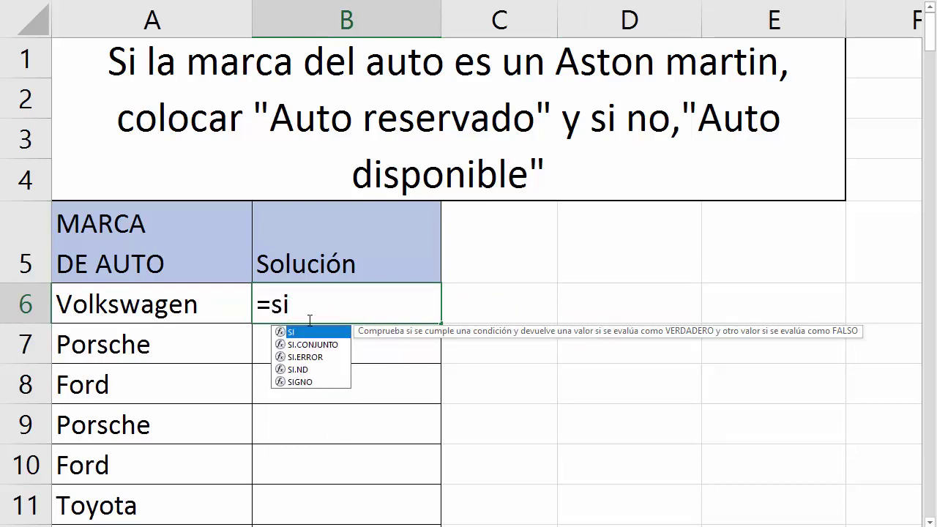
double_click(328, 334)
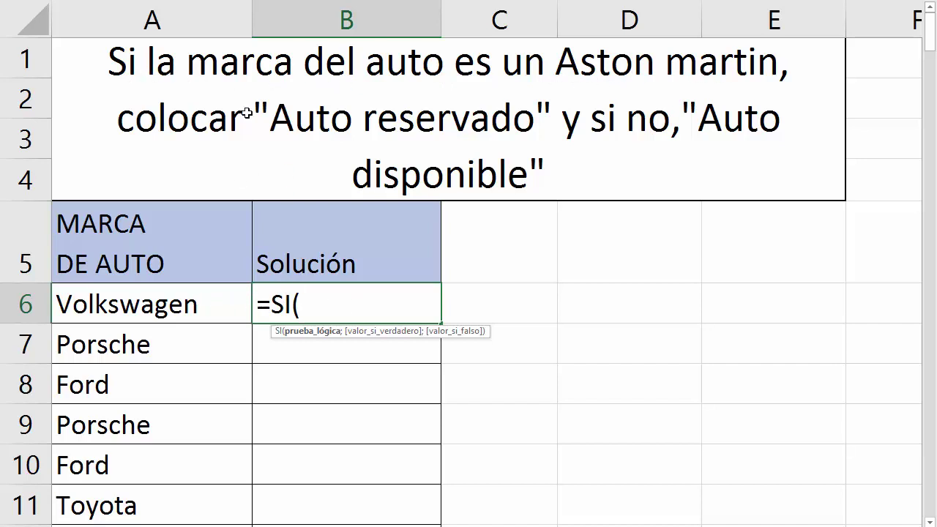
click(174, 303)
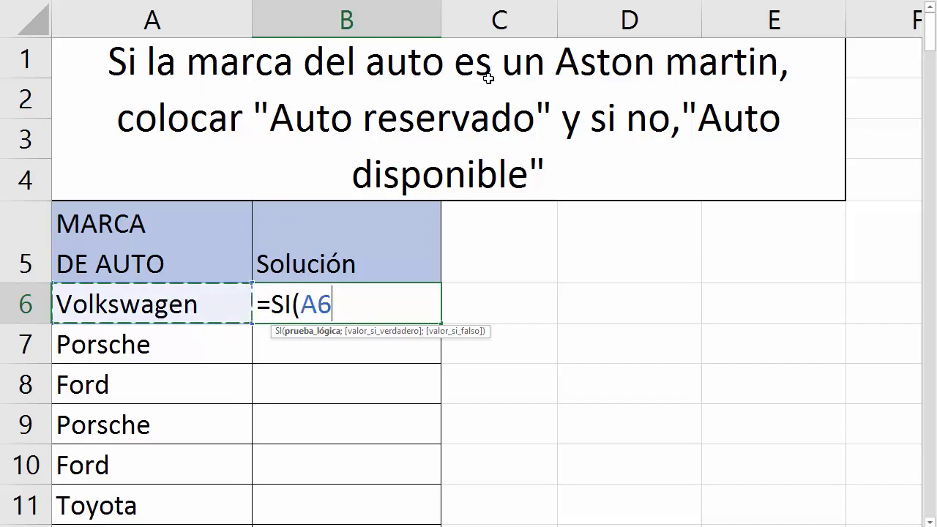
text(=)
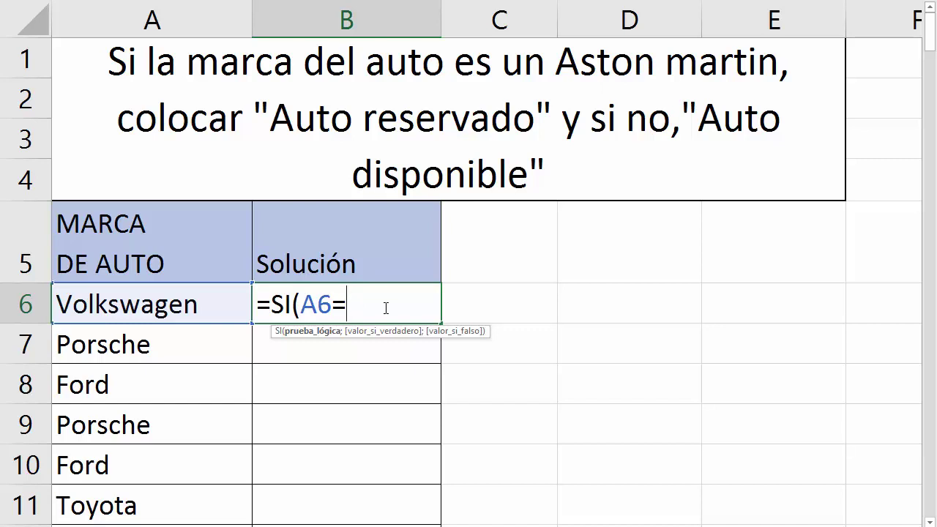
text(")
text(Asto)
text(n marti)
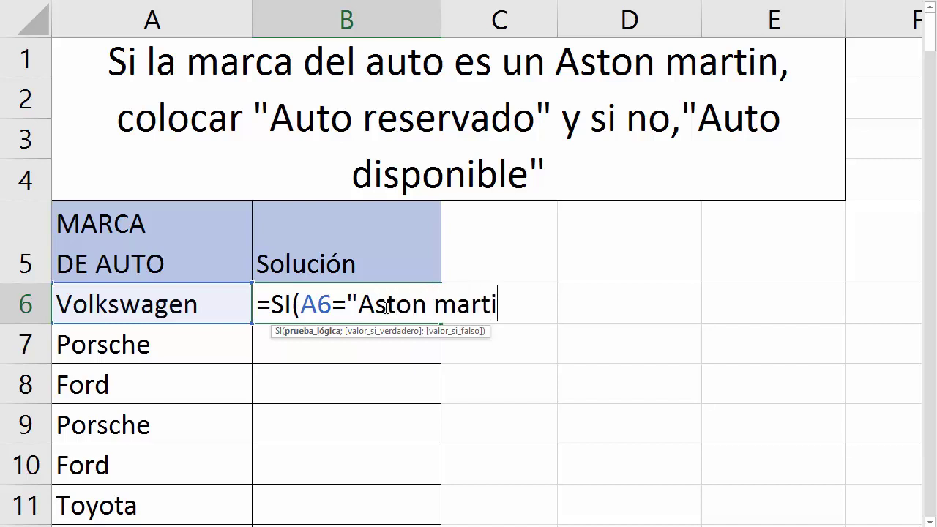
text(n")
drag(301, 308, 522, 313)
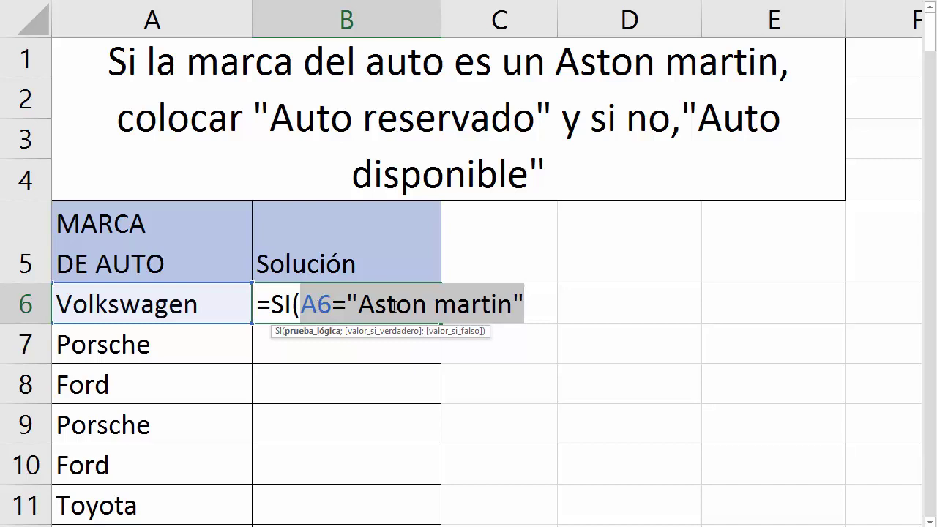
click(531, 308)
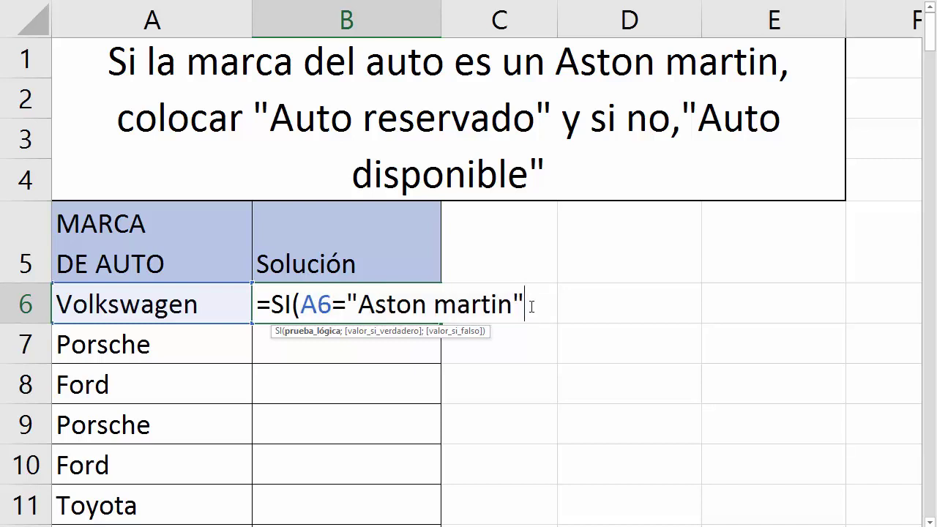
text(;)
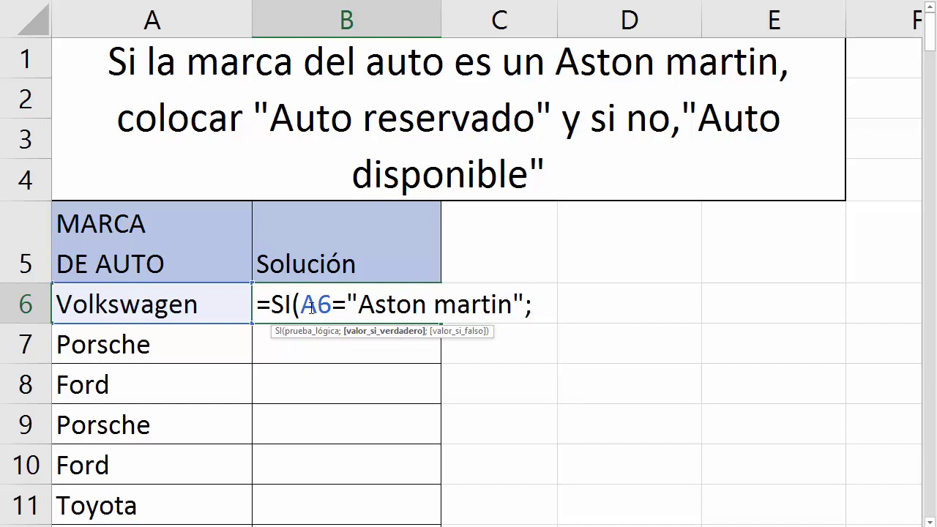
Add "Auto reservado" and "Auto disponible" with the closing parenthesis to finish the SI formula.
drag(302, 306, 516, 306)
click(539, 306)
text(Au)
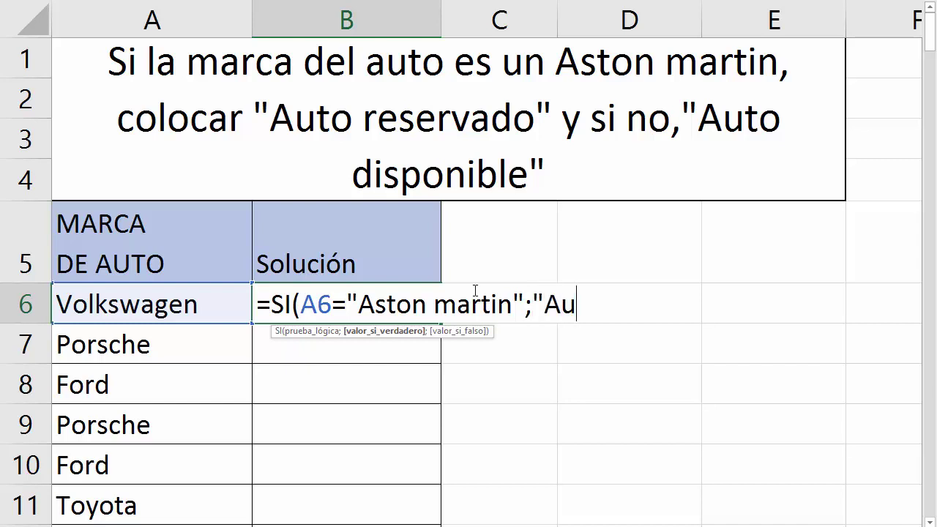
text(to reser)
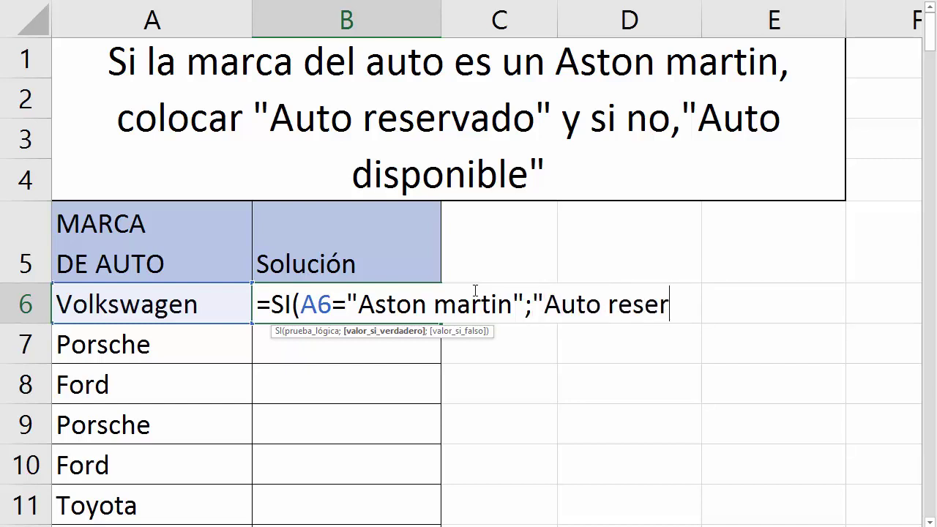
text(vado)
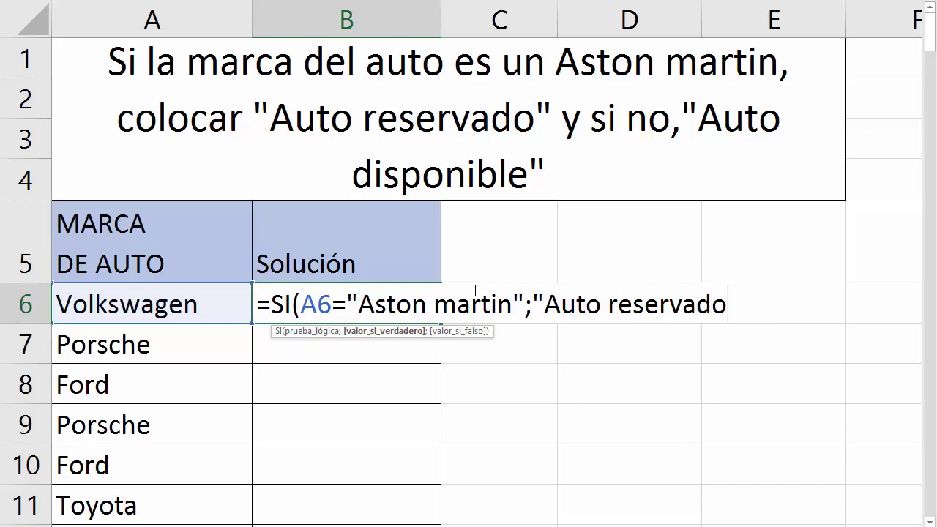
text(";)
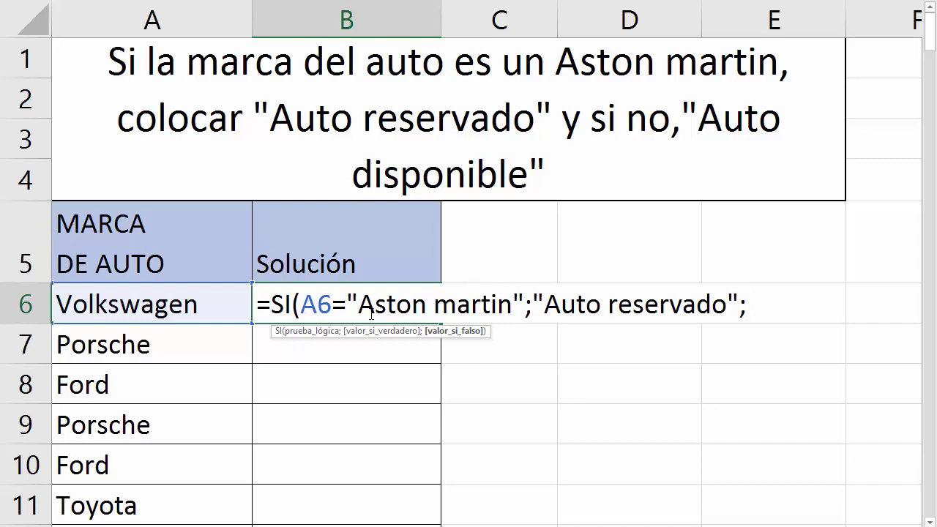
drag(301, 304, 740, 304)
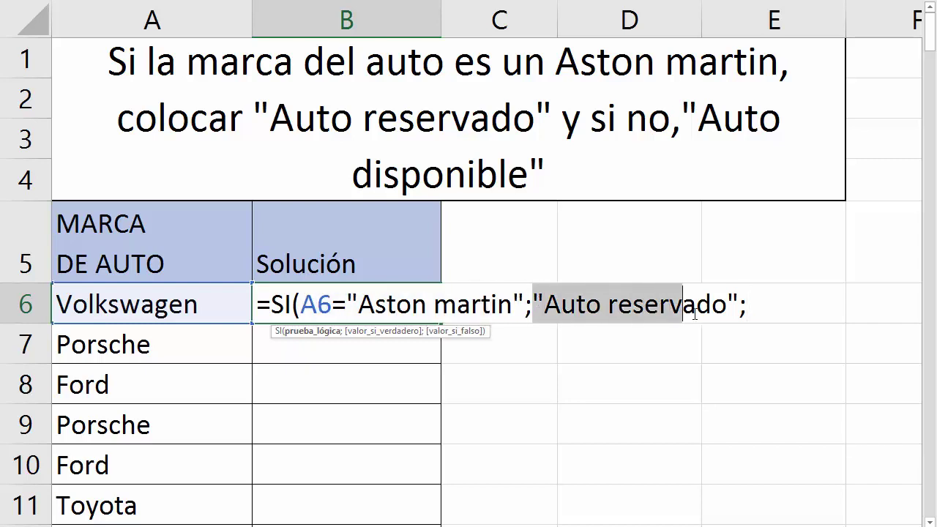
click(753, 304)
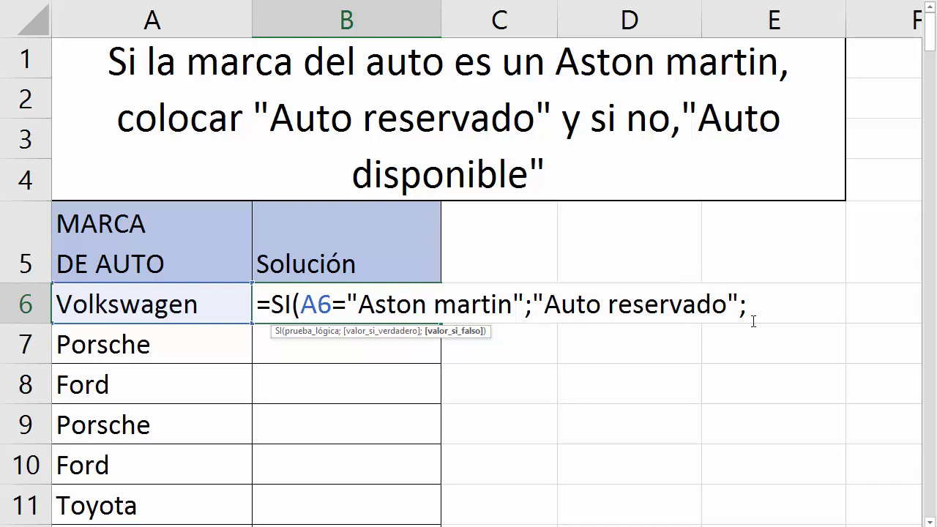
text(")
text(Auto d)
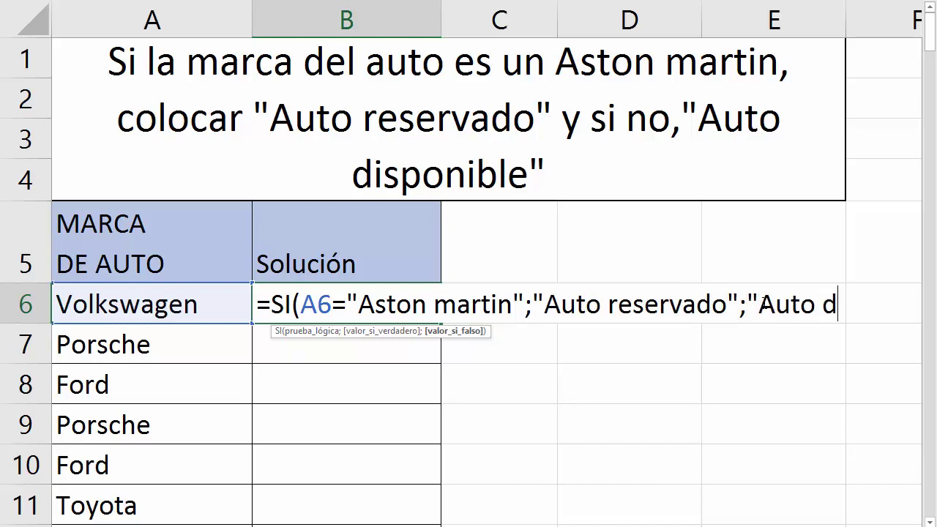
text(isponib)
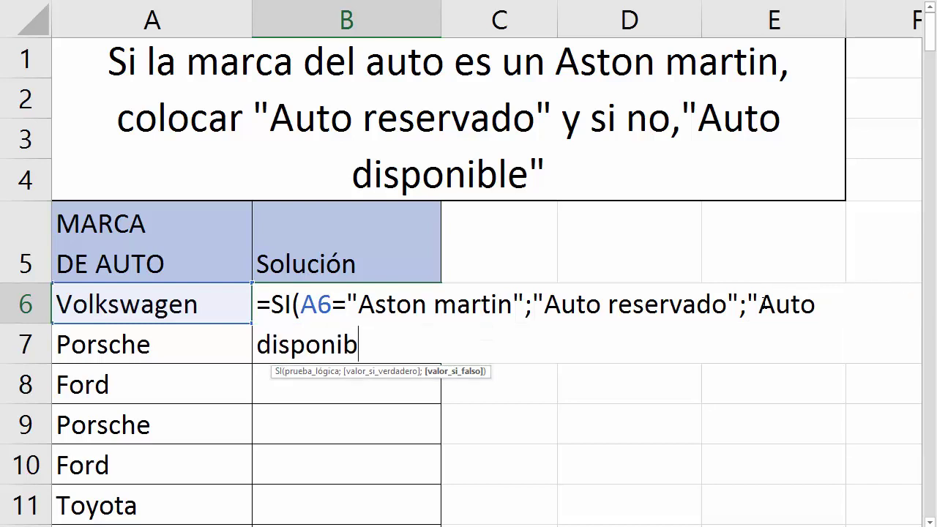
text(le")
text())
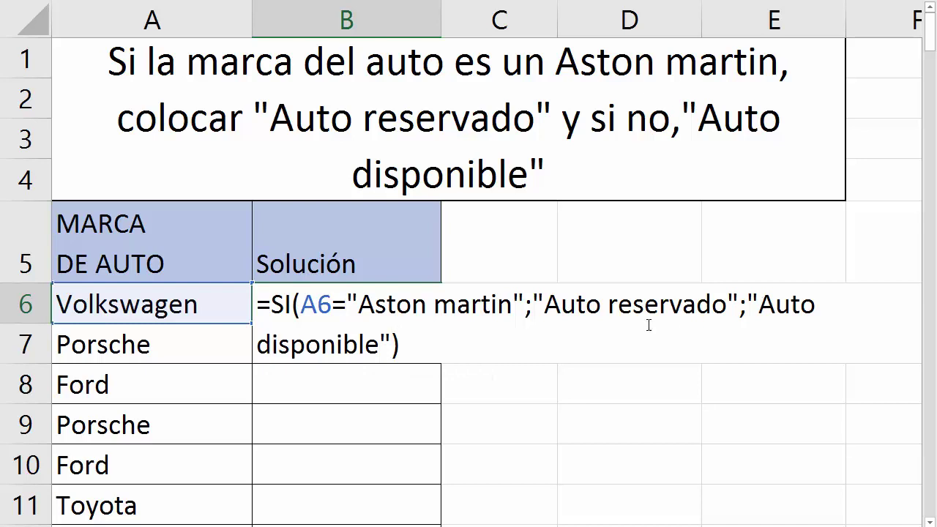
Highlight the logical test, value-if-true and value-if-false arguments in turn.
drag(302, 304, 524, 306)
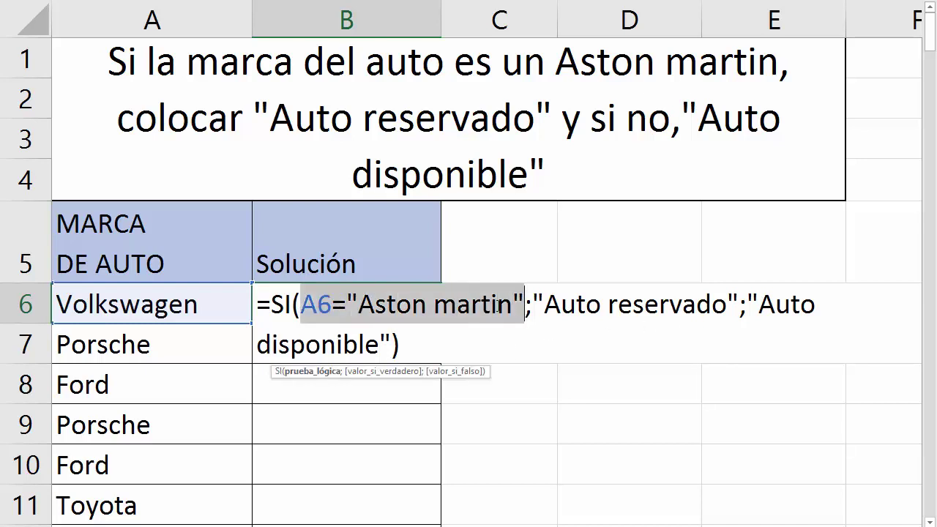
mouse_move(534, 303)
mouse_down()
mouse_move(749, 303)
mouse_move(599, 337)
mouse_up()
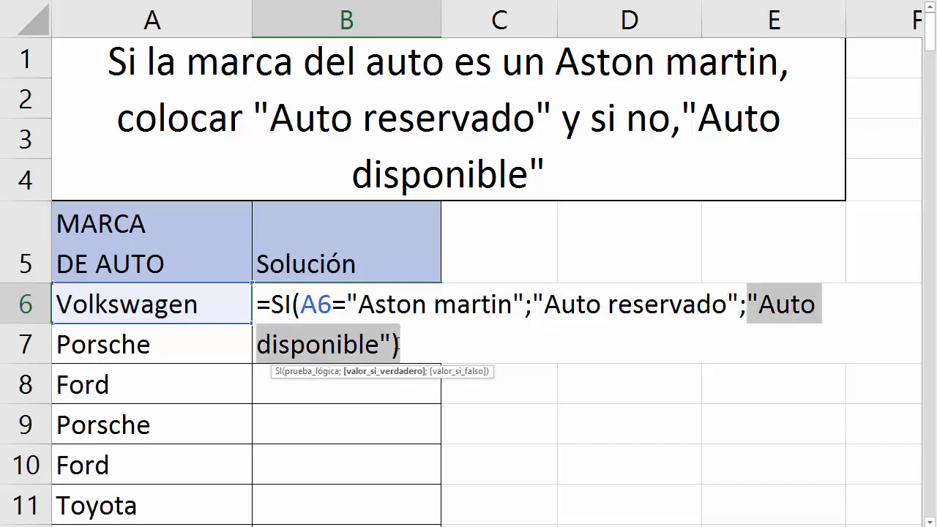
drag(396, 344, 393, 344)
click(419, 347)
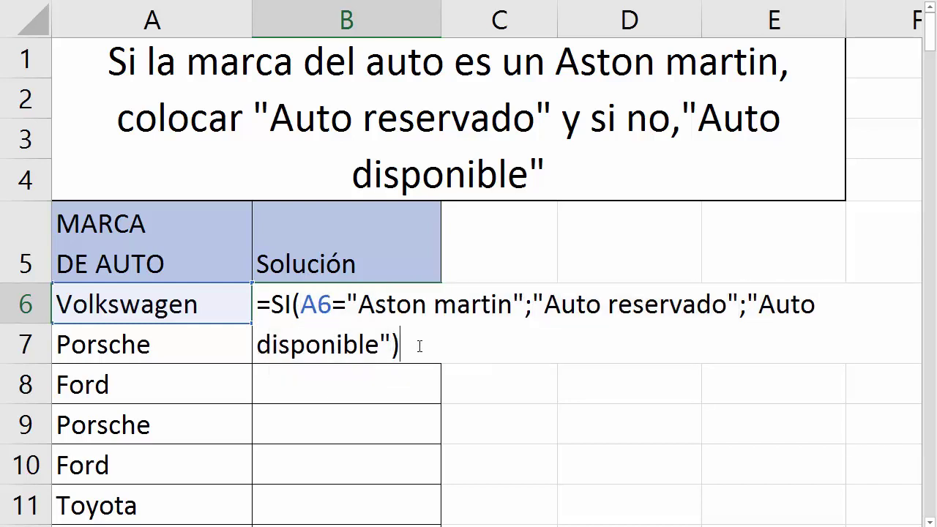
Commit the formula in B6 and fill it down the Solución column.
key(Return)
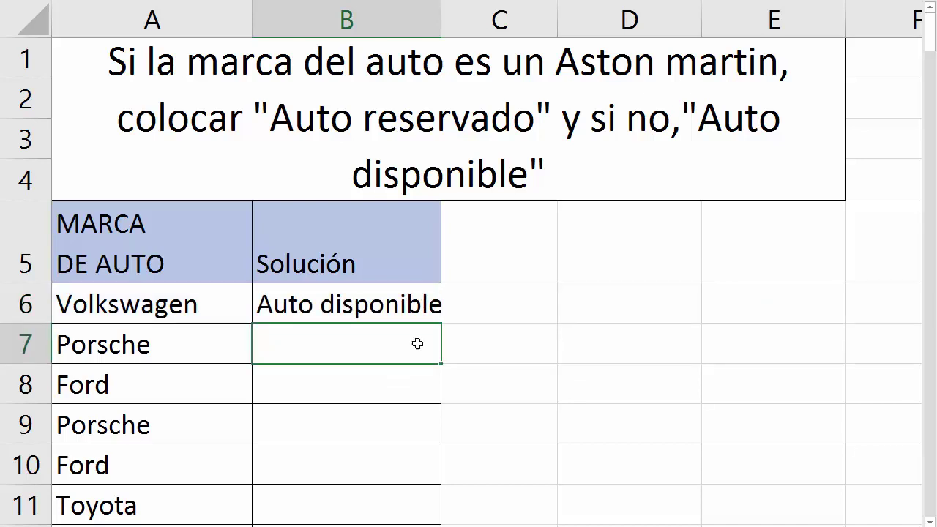
click(378, 306)
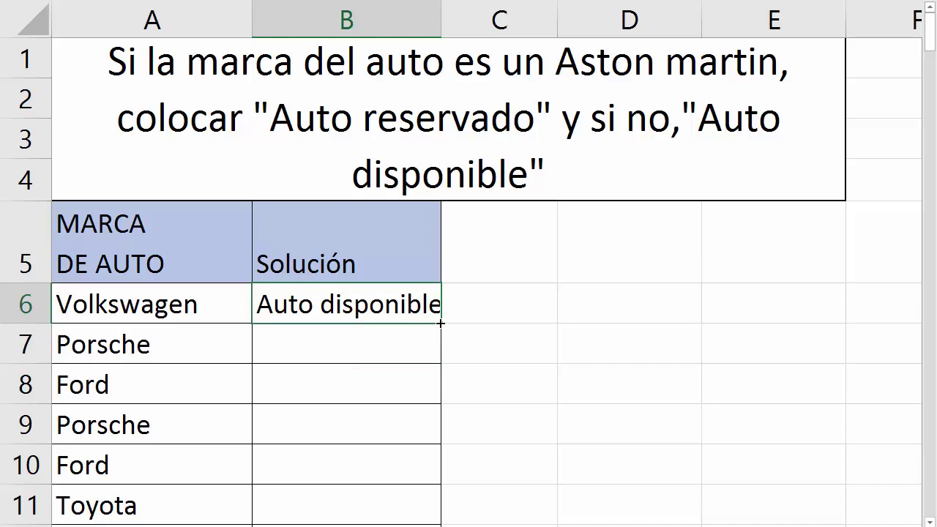
double_click(440, 323)
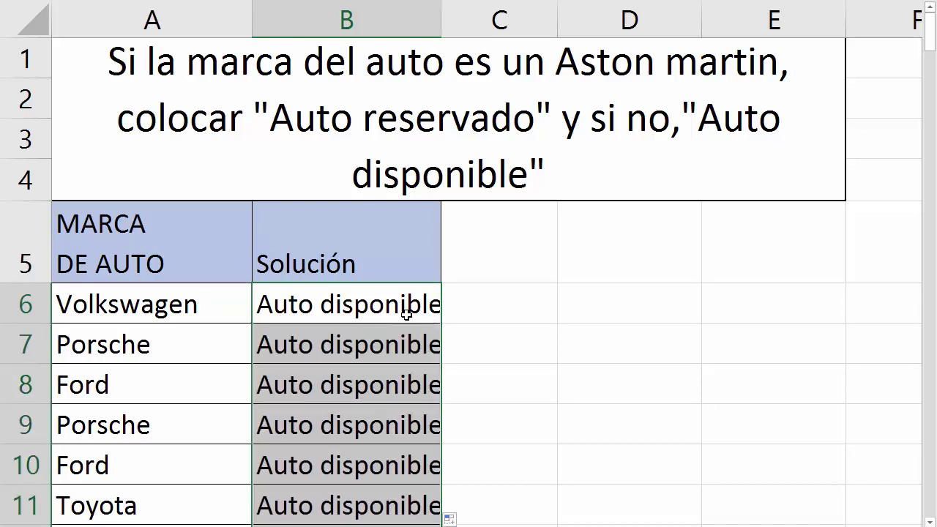
click(366, 302)
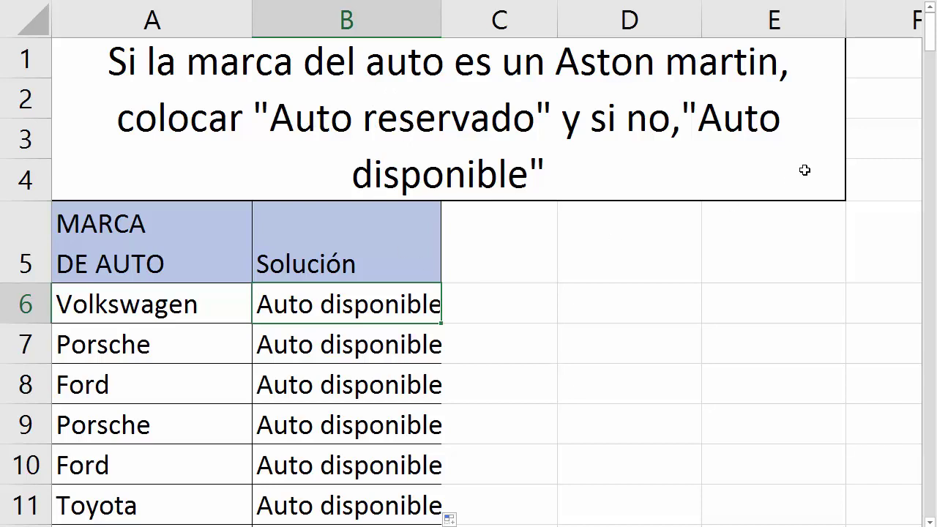
Verify B51 shows Auto reservado for Aston Martin, then widen column B.
drag(931, 40, 931, 186)
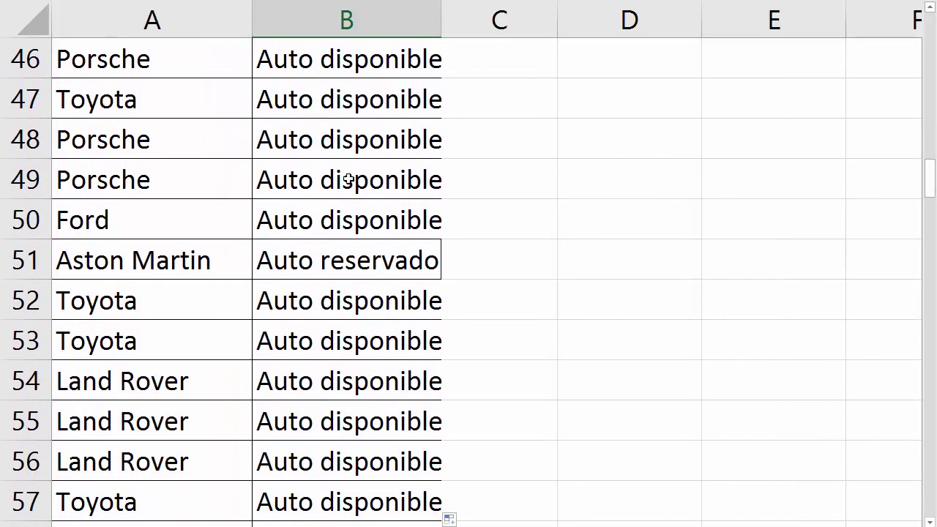
click(194, 259)
click(344, 261)
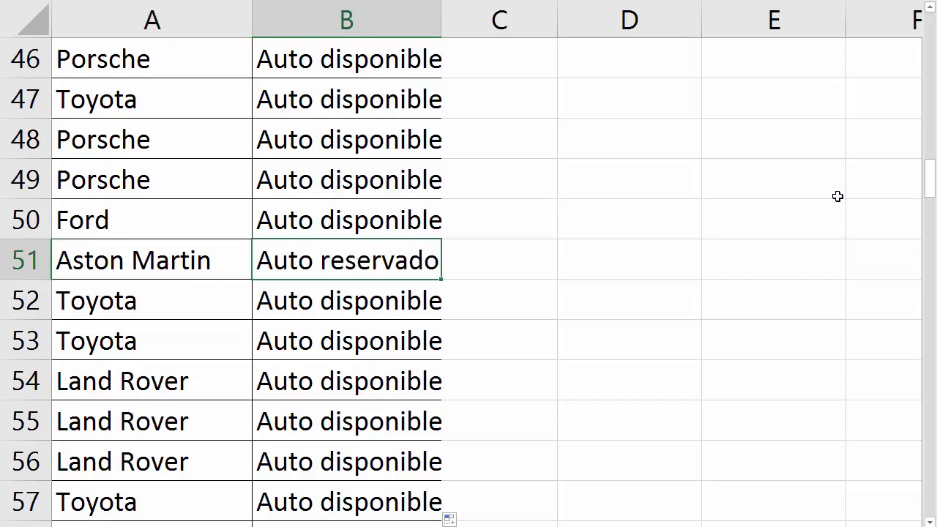
drag(932, 194, 905, 43)
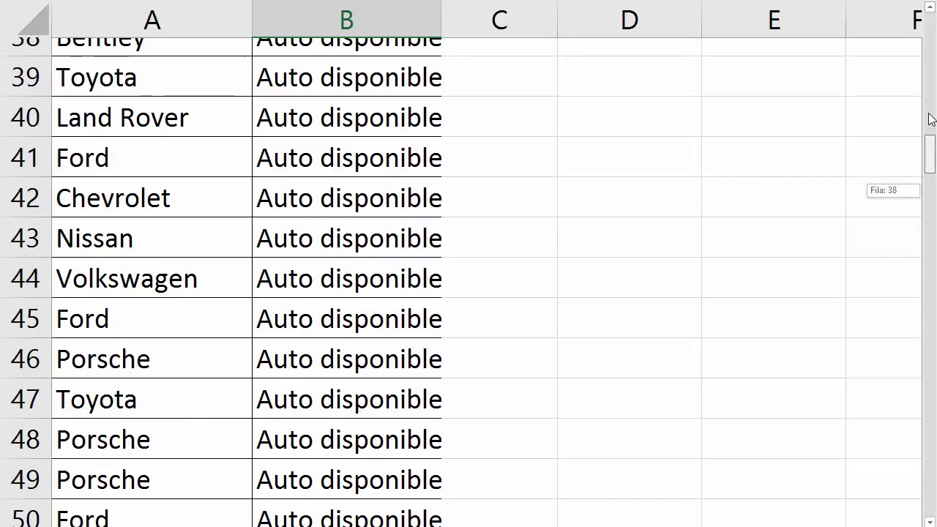
click(425, 342)
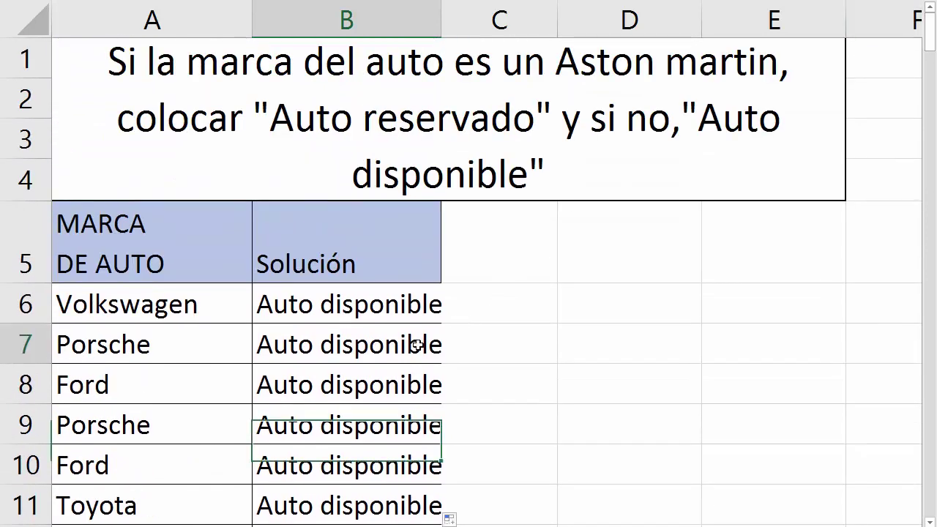
drag(433, 10, 464, 11)
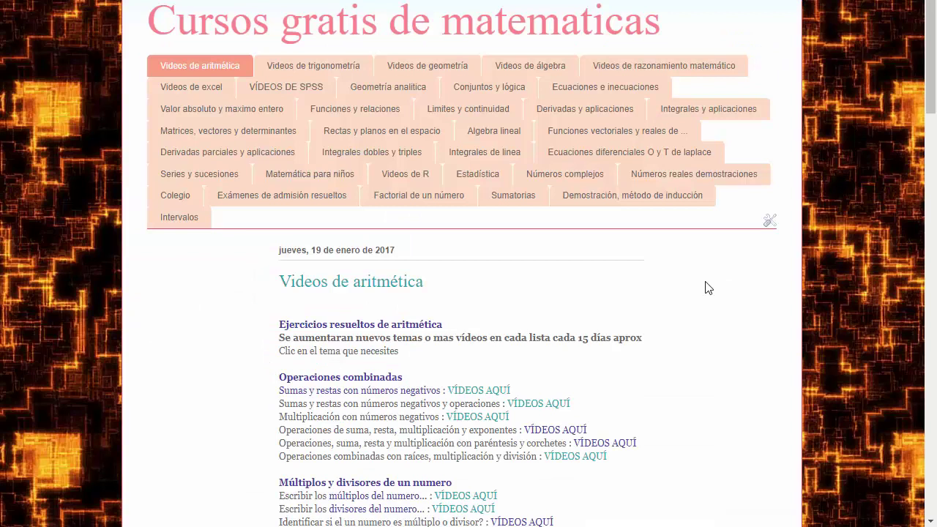
Go to the Videos de excel page listing the numbered Excel lessons.
click(204, 91)
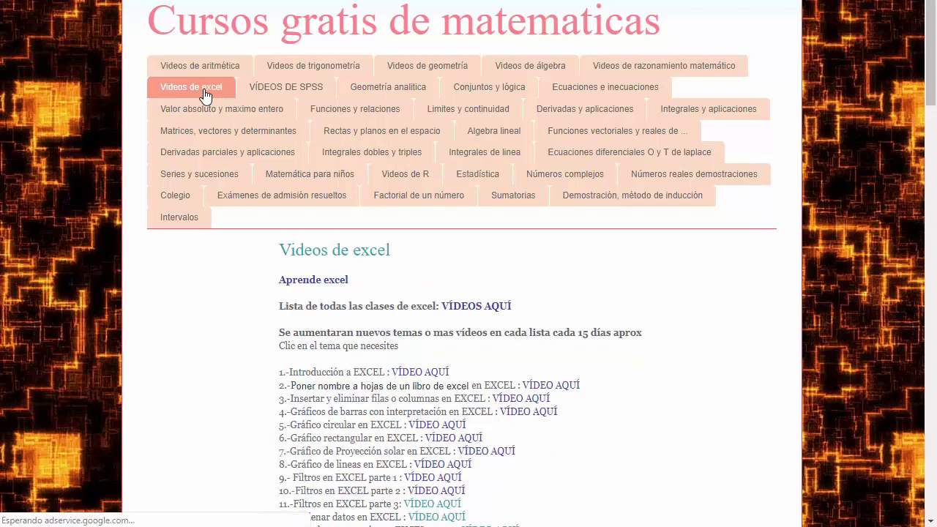